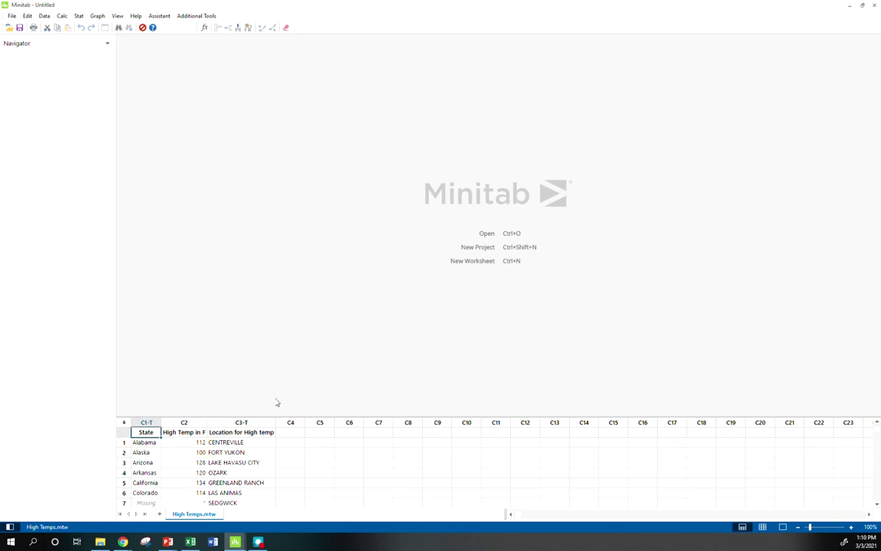
Start a With Fit histogram and enter High Temp in F as the graph variable.
left_click(79, 17)
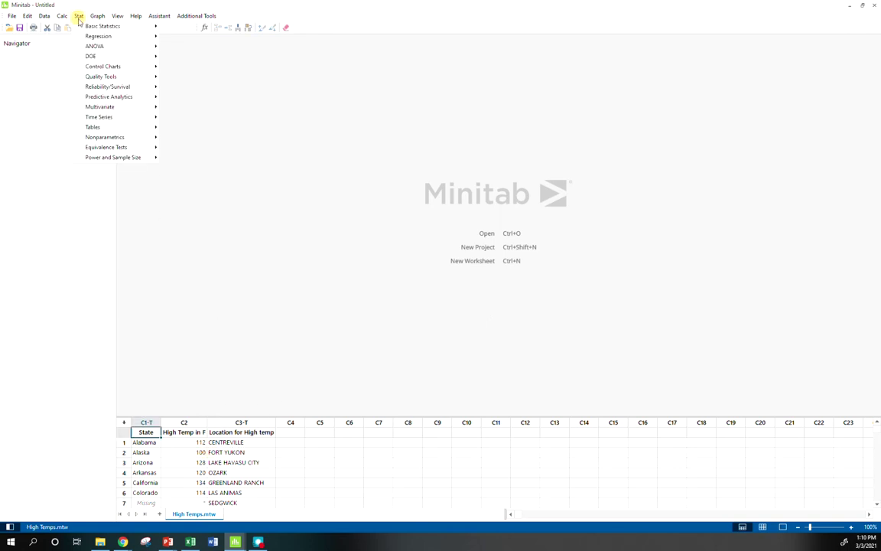
mouse_move(93, 17)
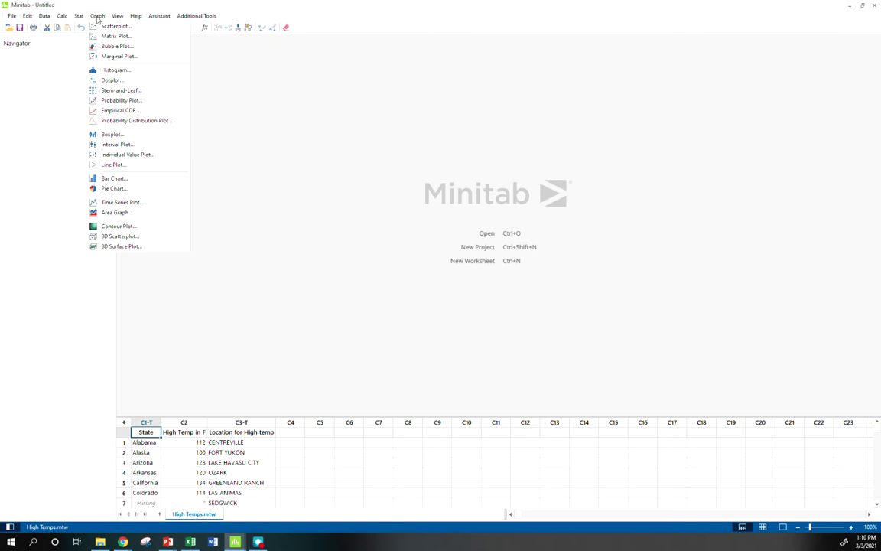
left_click(114, 70)
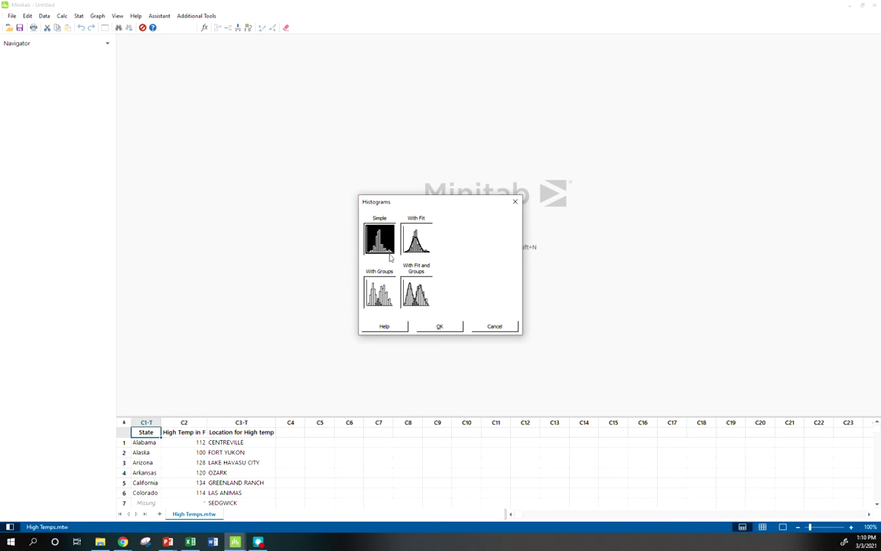
left_click(416, 239)
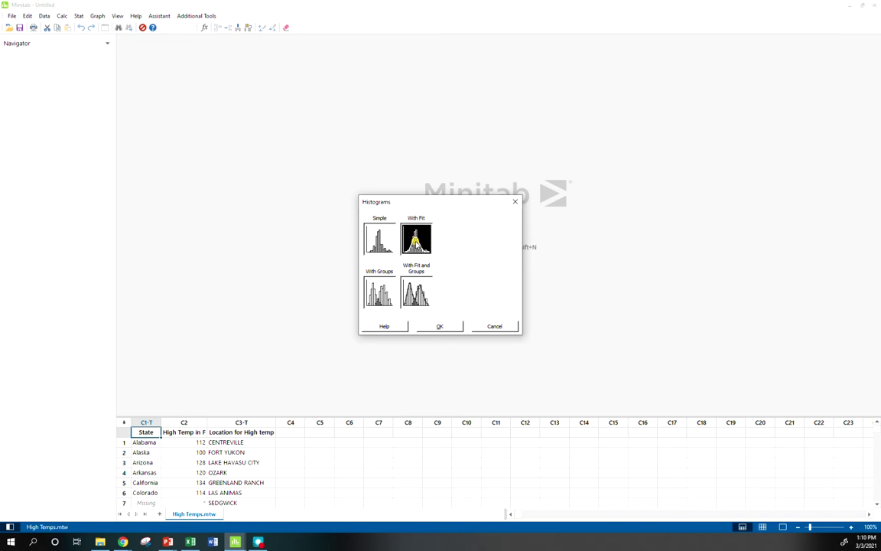
left_click(454, 328)
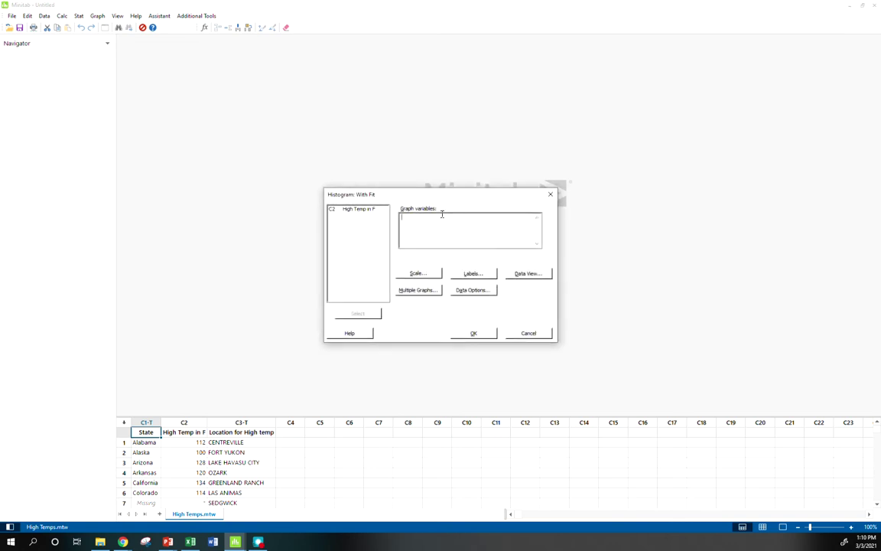
double_click(373, 210)
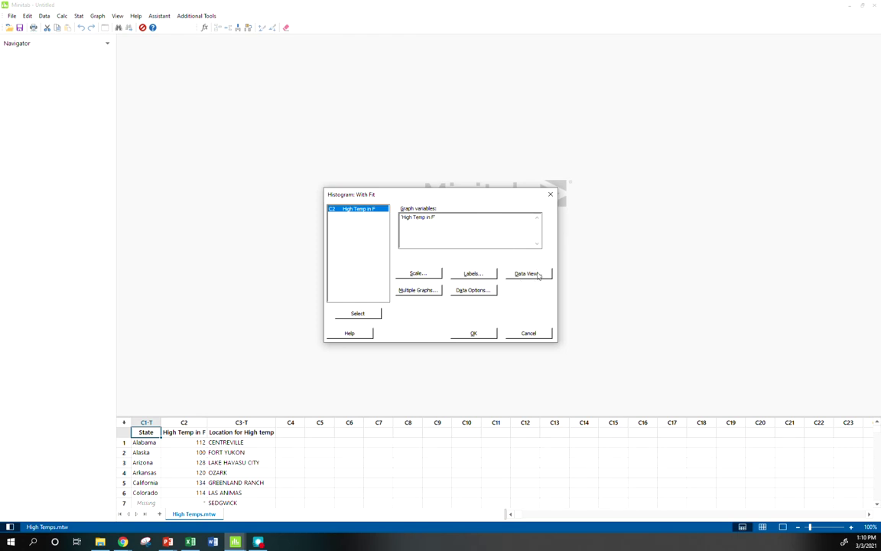
left_click(528, 274)
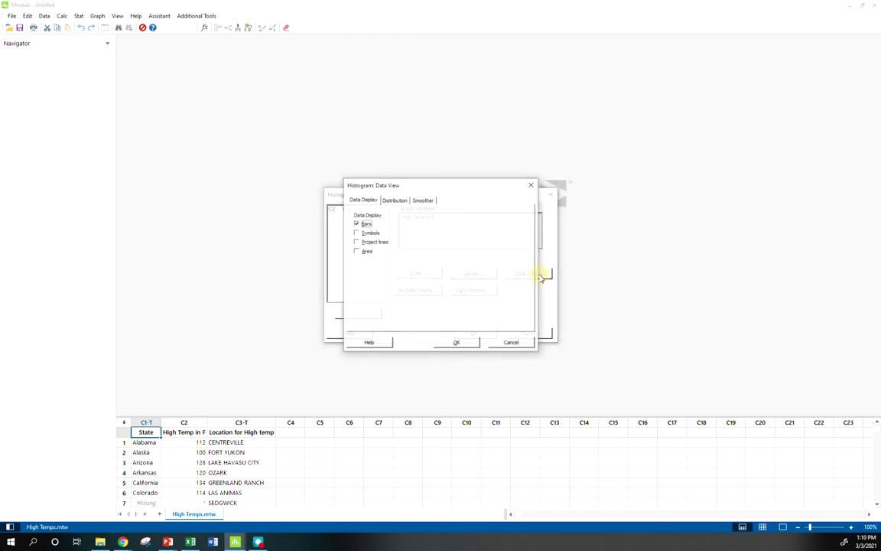
left_click_drag(456, 187, 610, 171)
left_click(552, 184)
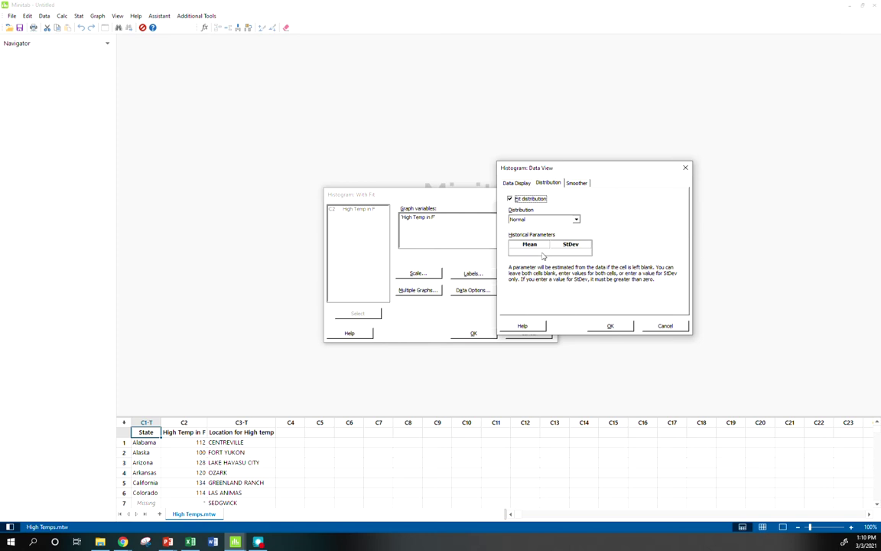
left_click(538, 254)
key("Tab")
left_click(577, 220)
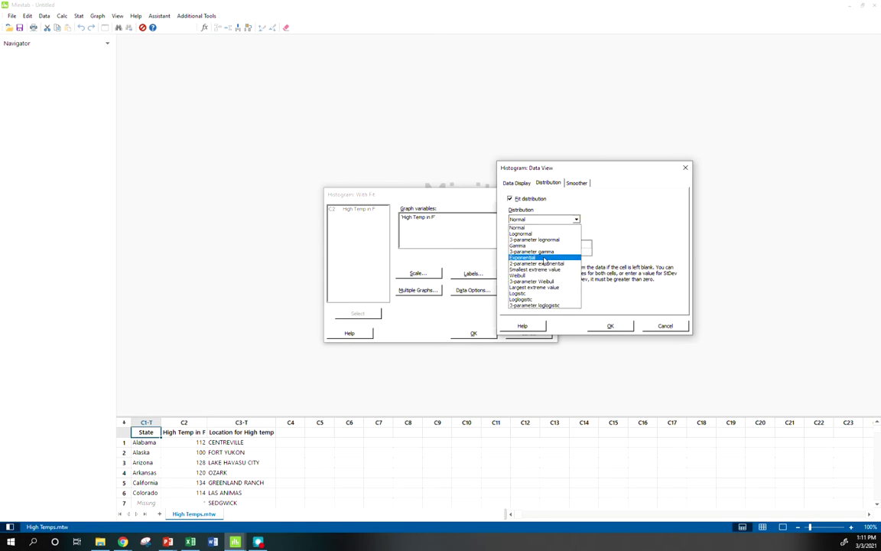
left_click(654, 217)
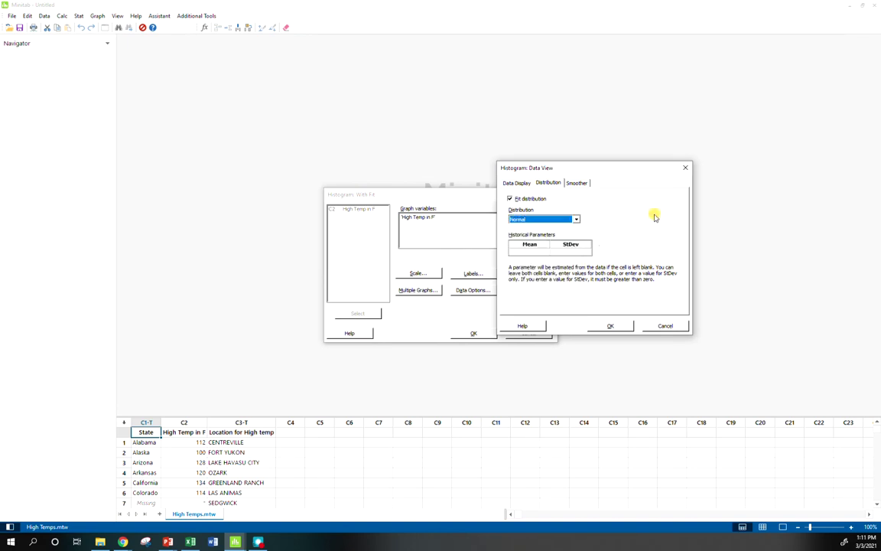
left_click(665, 326)
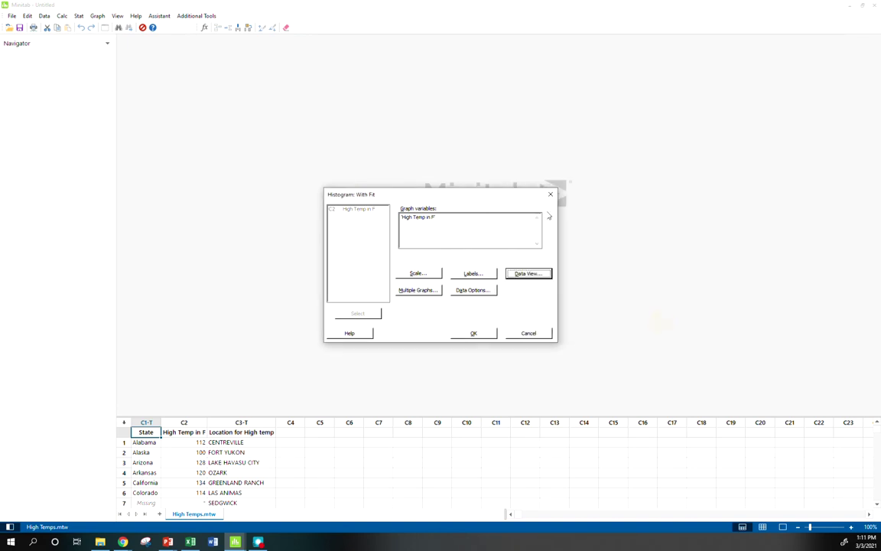
left_click(492, 333)
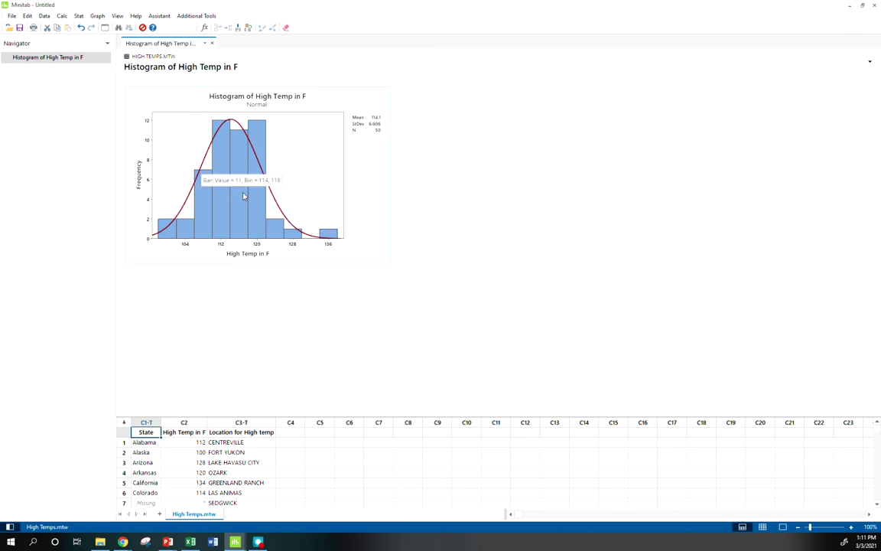
Select the fitted histogram (mean 114.1, StDev 6.606), then make the worksheet active again.
left_click(310, 238)
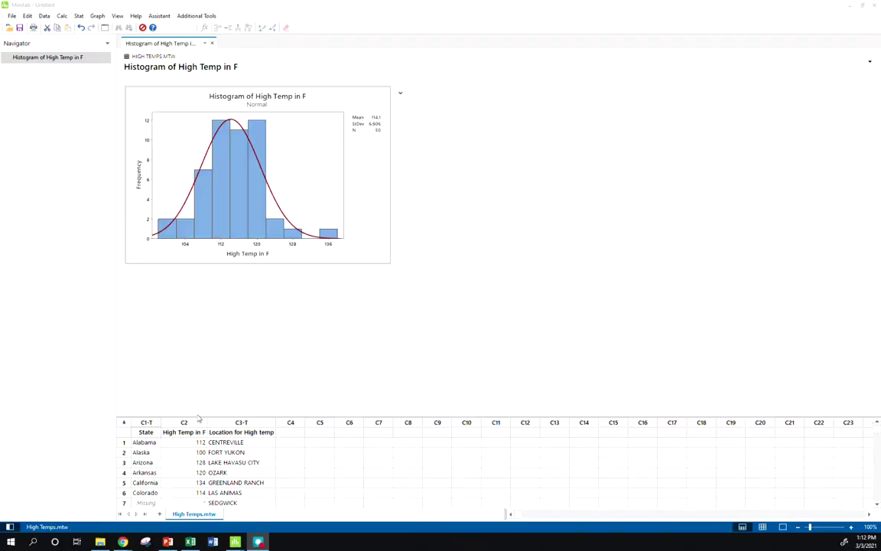
left_click(184, 442)
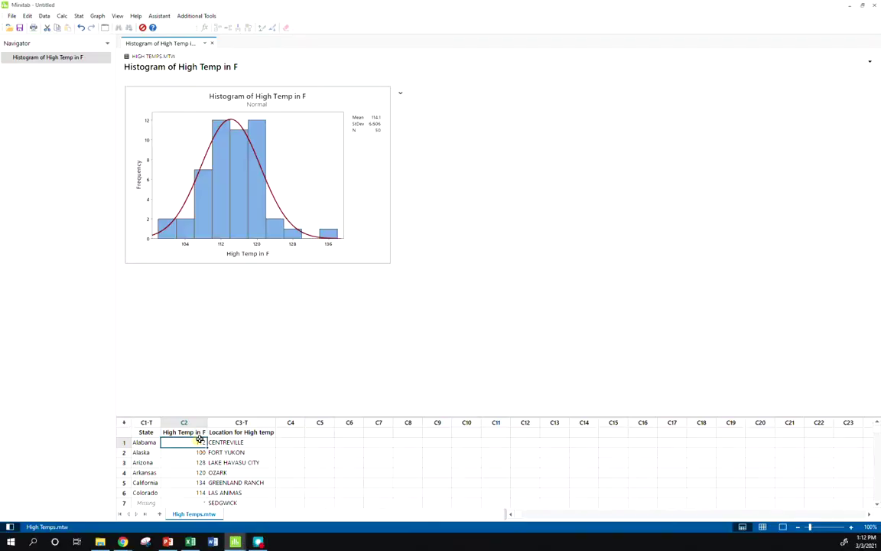
Create a single Normal probability plot of High Temp in F with default 95% CI.
left_click(98, 17)
left_click(121, 100)
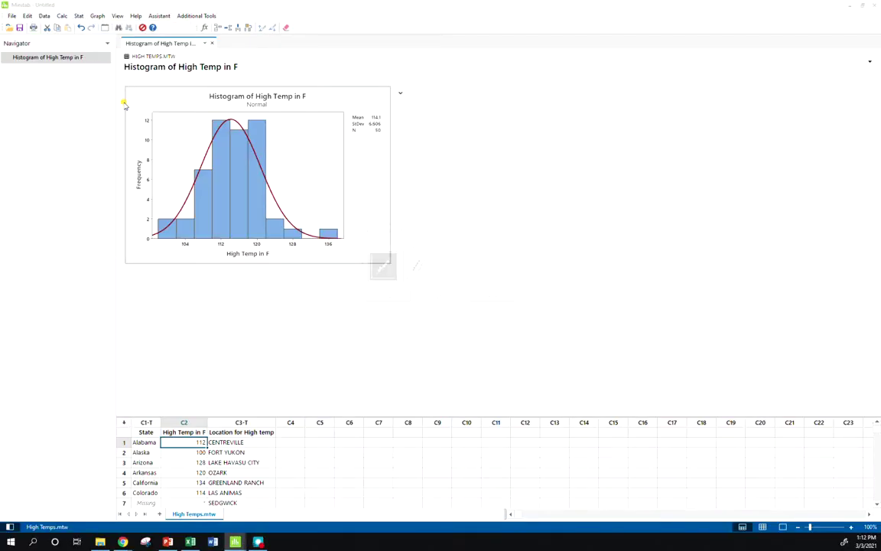
left_click(440, 298)
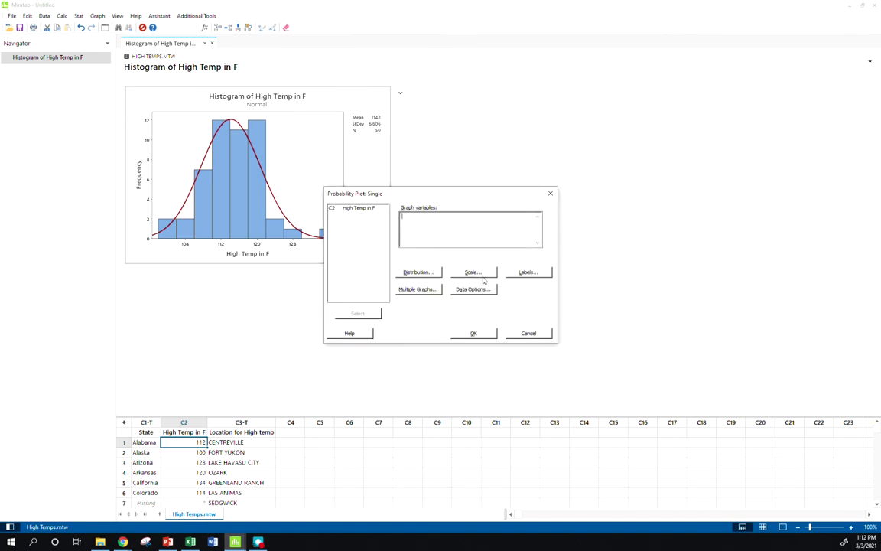
double_click(360, 209)
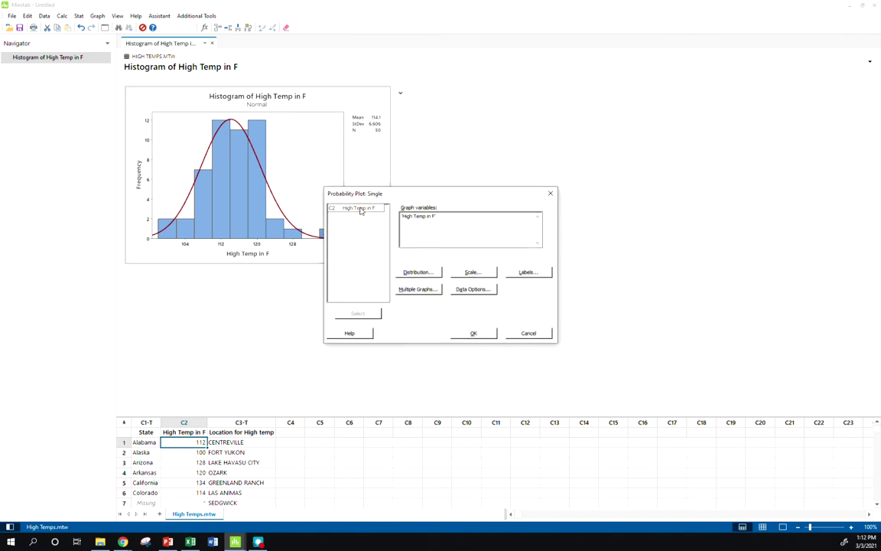
left_click(454, 231)
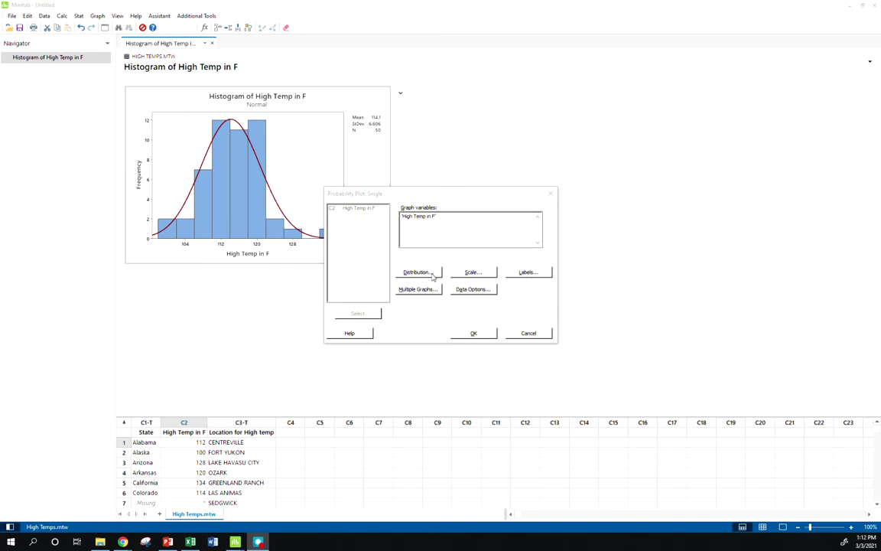
left_click(433, 275)
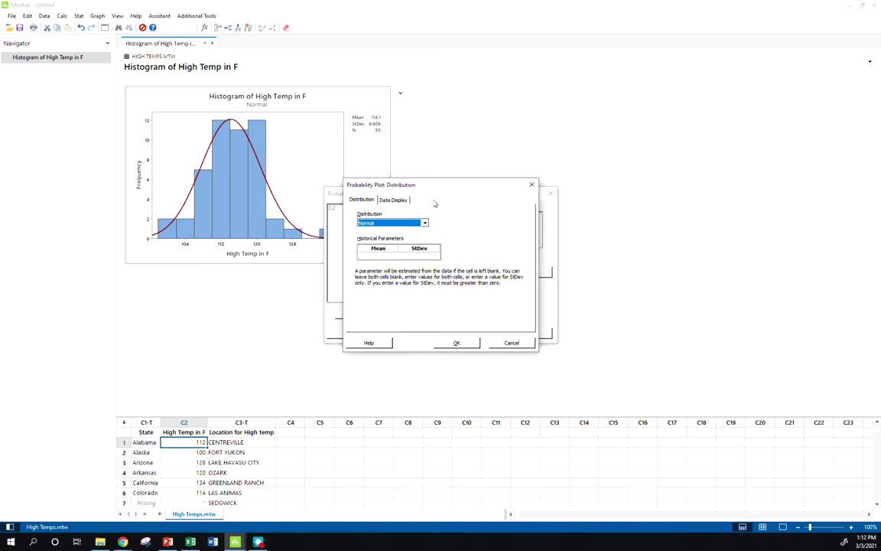
left_click(425, 222)
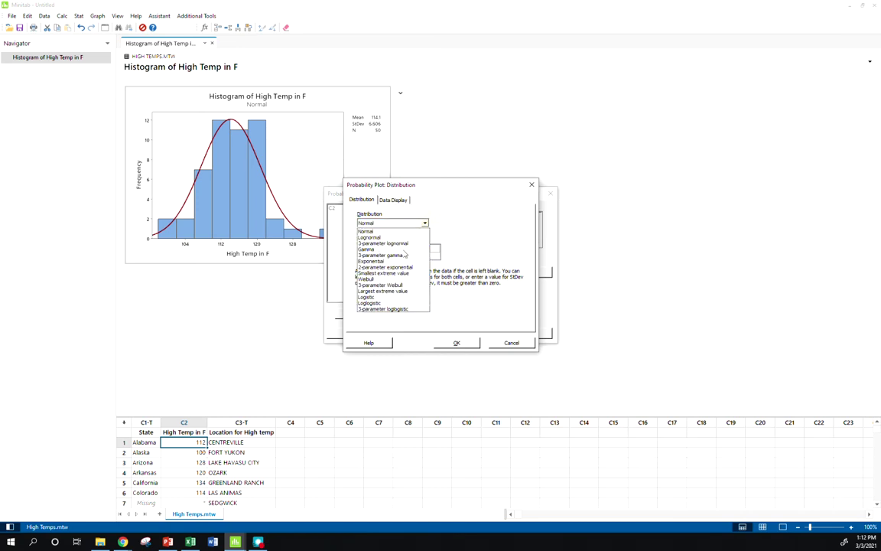
left_click(366, 231)
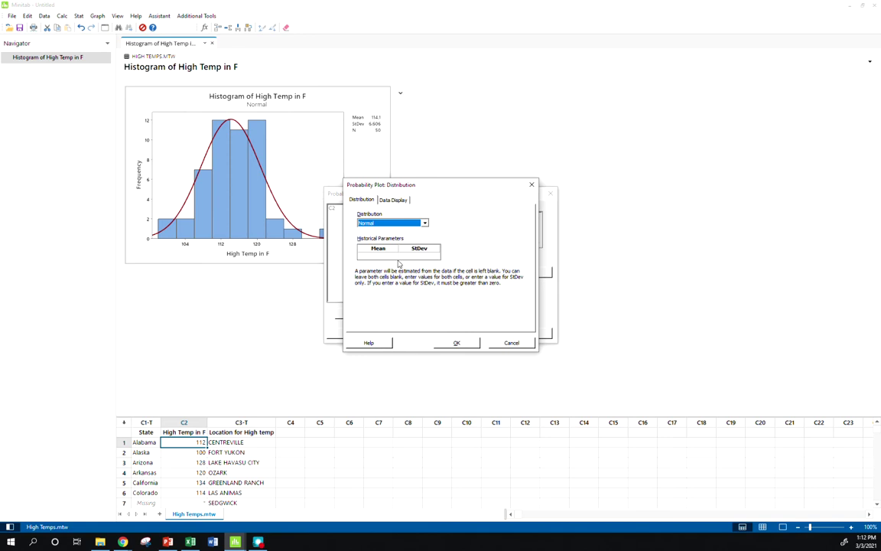
left_click(510, 343)
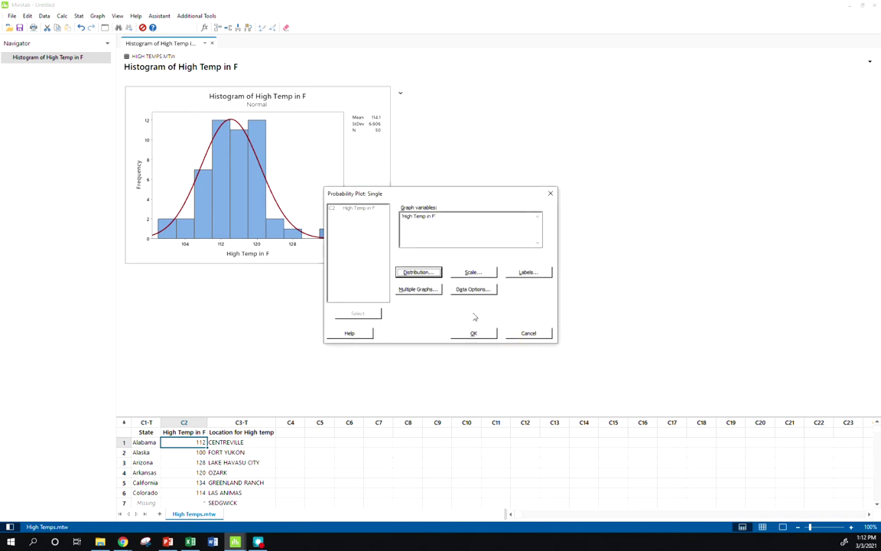
left_click(482, 336)
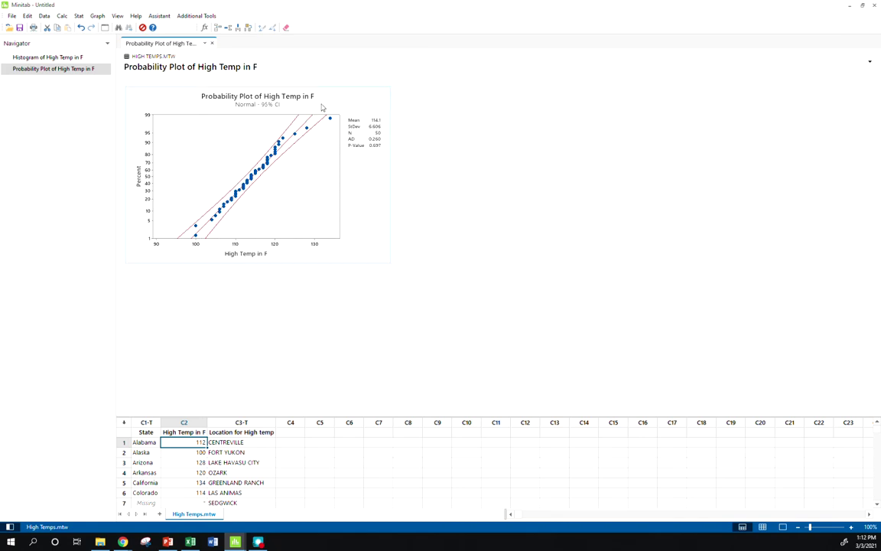
Open the High Temp in F probability plot in Edit Graph and move the window up-left.
left_click(360, 107)
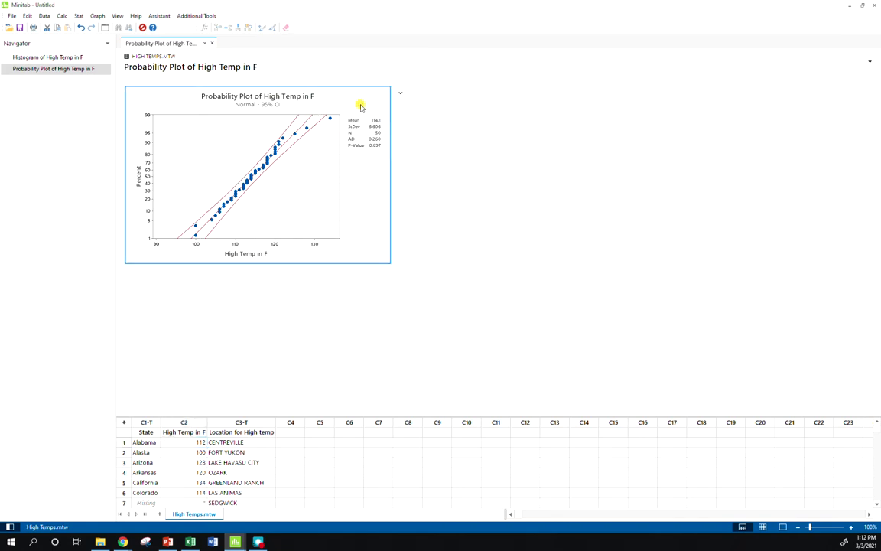
double_click(360, 106)
left_click_drag(507, 138, 483, 113)
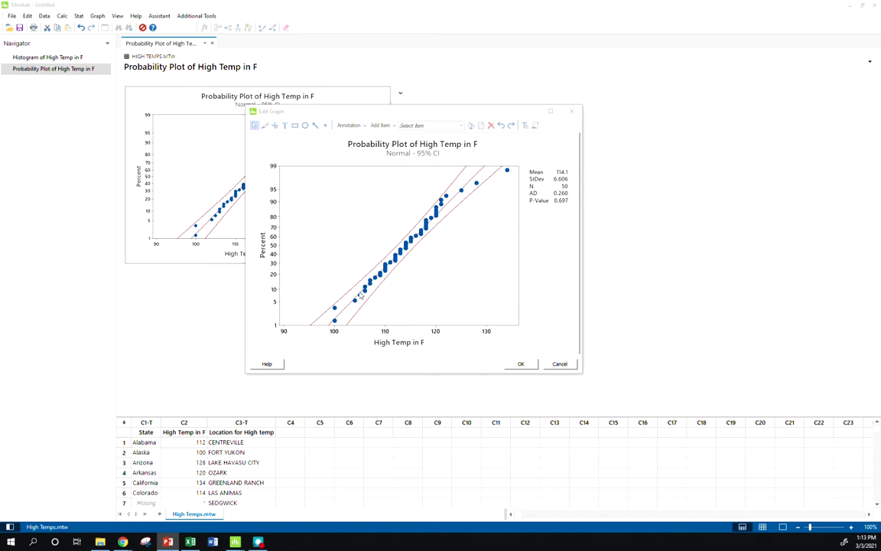
Select the fitted lines, gridlines and data symbols in the editor, then close Edit Graph.
left_click(320, 279)
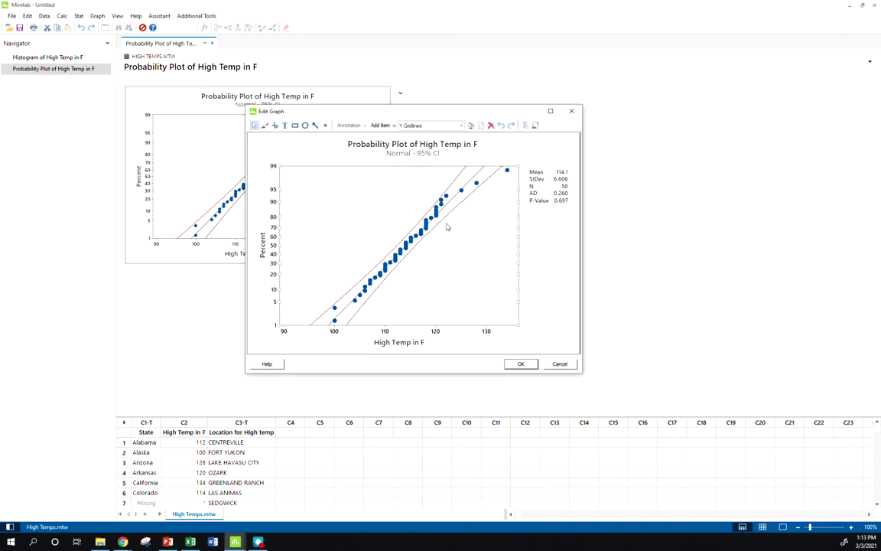
left_click(399, 200)
mouse_move(478, 188)
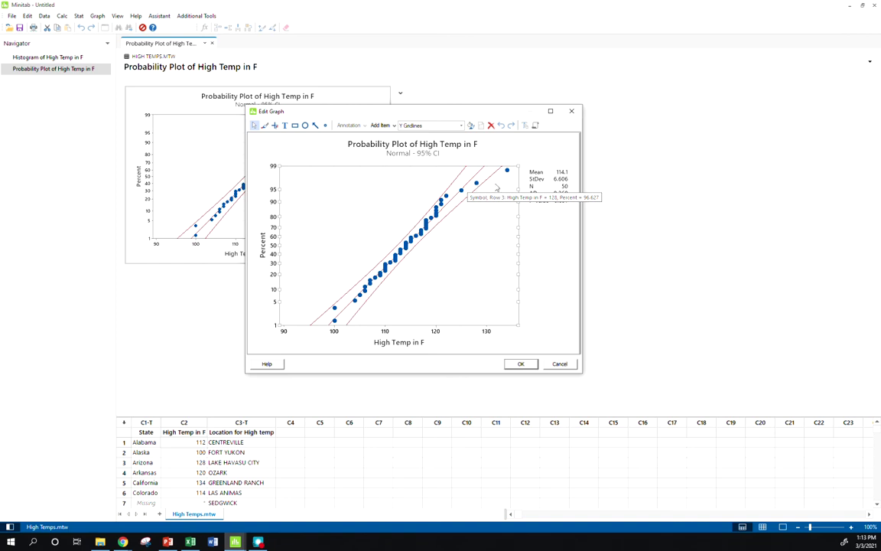
left_click(508, 171)
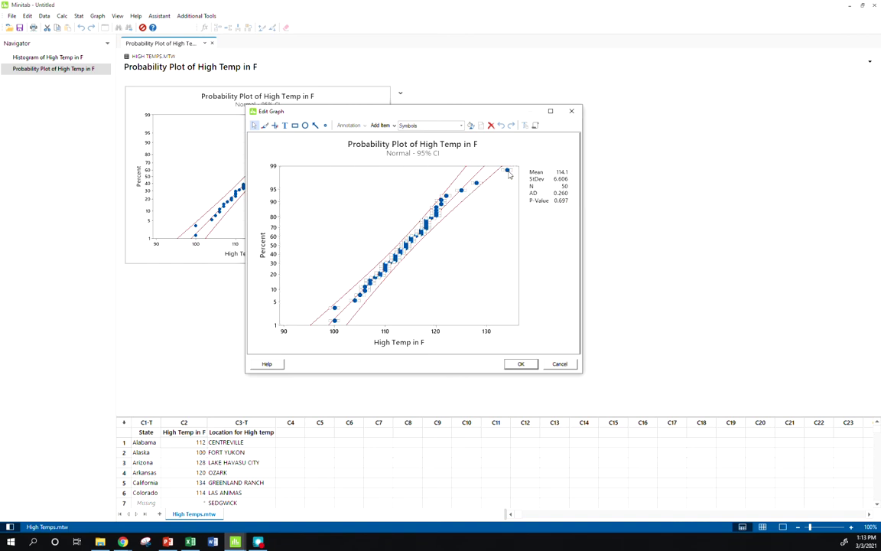
mouse_move(508, 175)
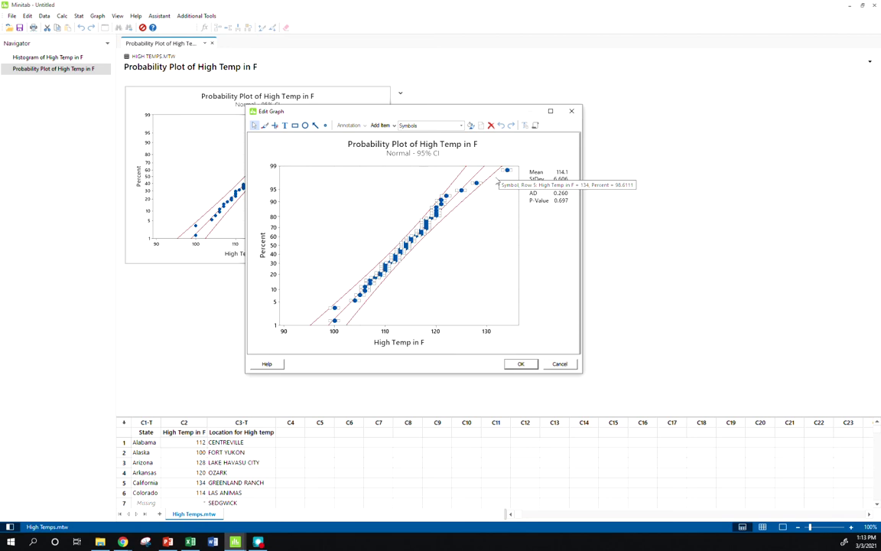
left_click(486, 231)
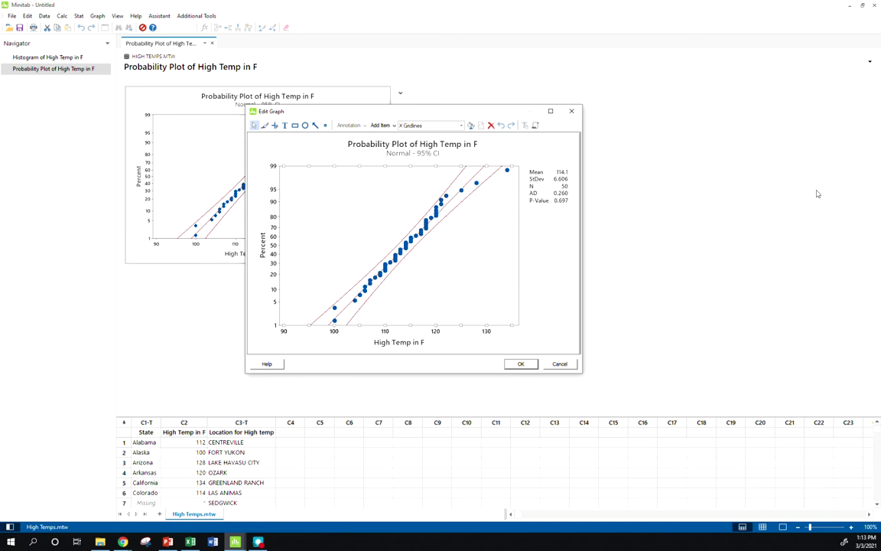
left_click(571, 111)
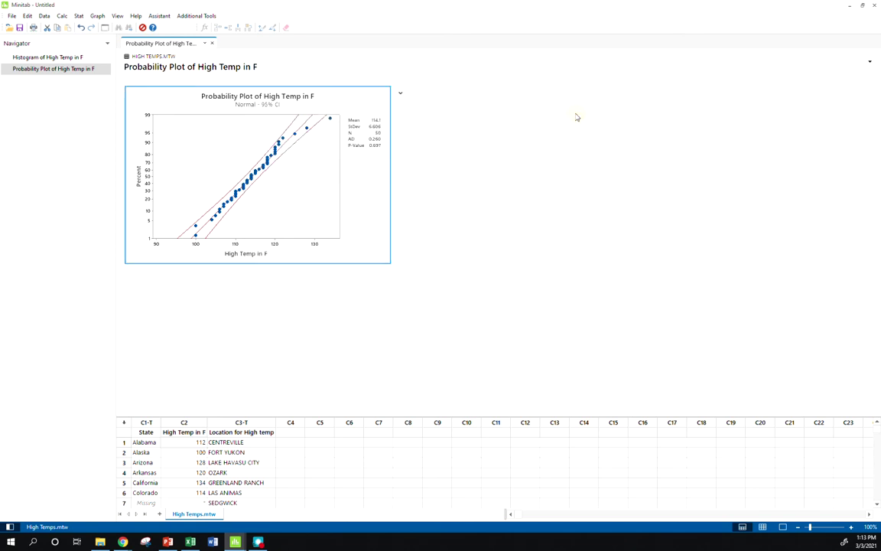
Start a Probability Distribution Plot by mistake and dismiss its chooser.
left_click(97, 15)
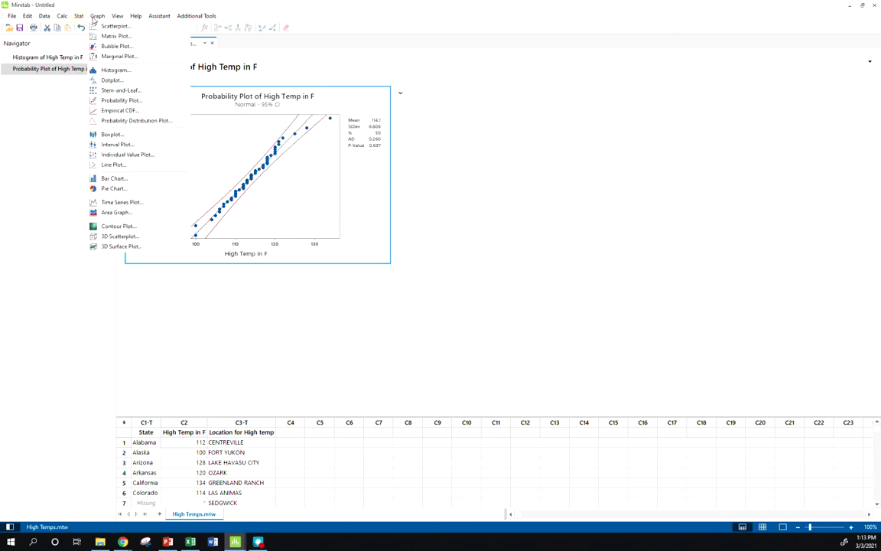
left_click(137, 120)
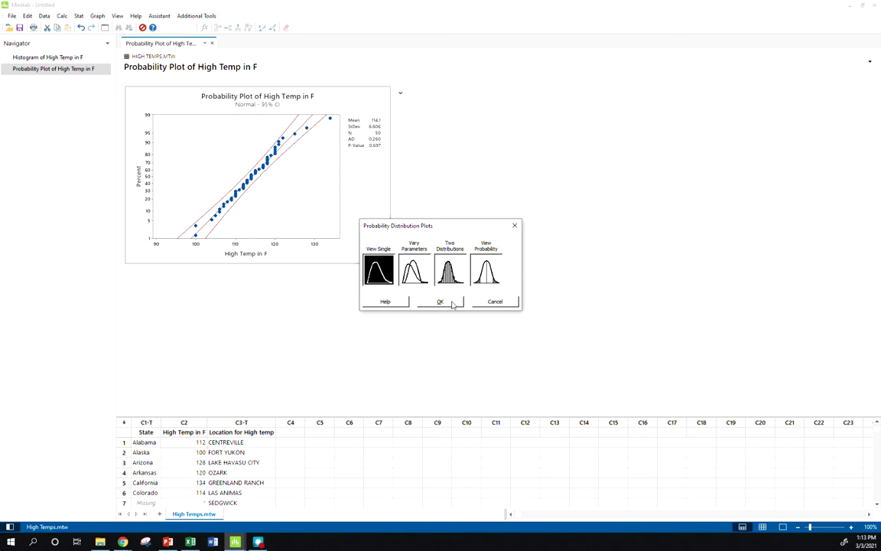
left_click(513, 225)
Begin a single probability plot and uncheck Show confidence interval under Data Display.
left_click(97, 16)
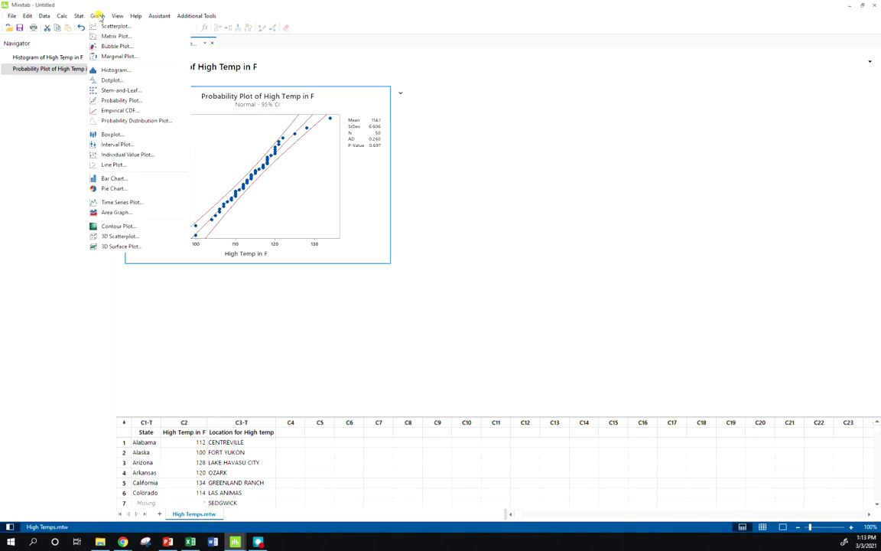
left_click(121, 100)
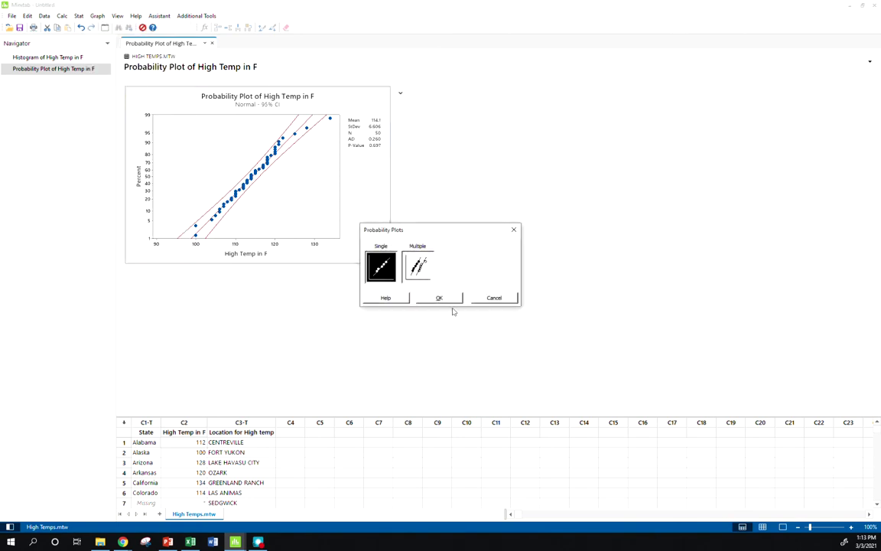
left_click(444, 299)
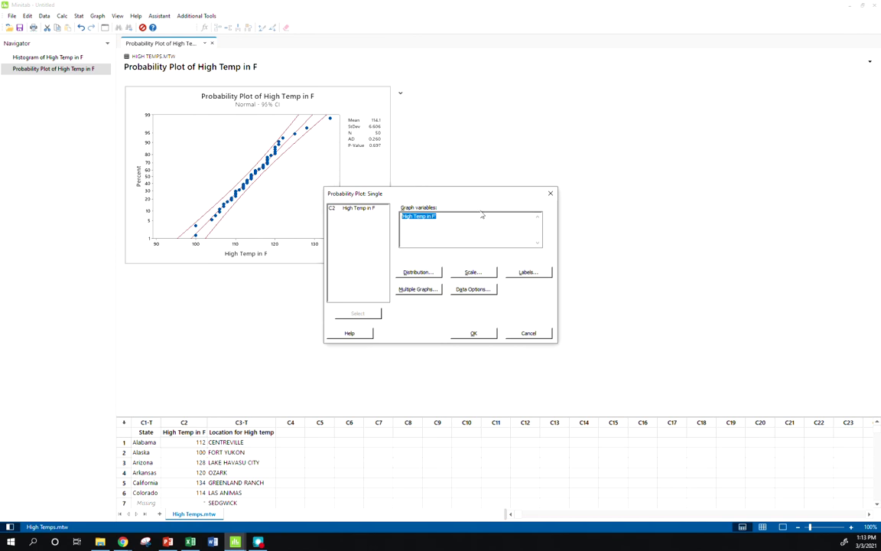
left_click(434, 273)
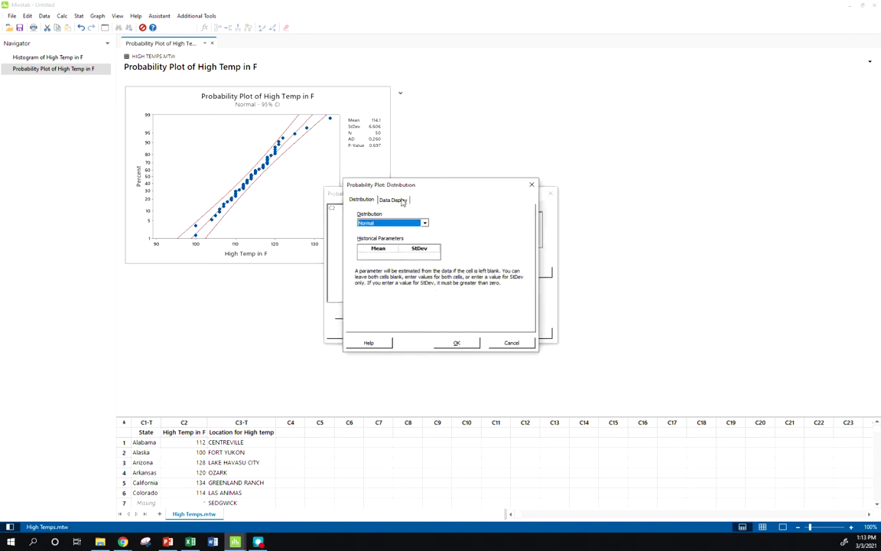
left_click(402, 202)
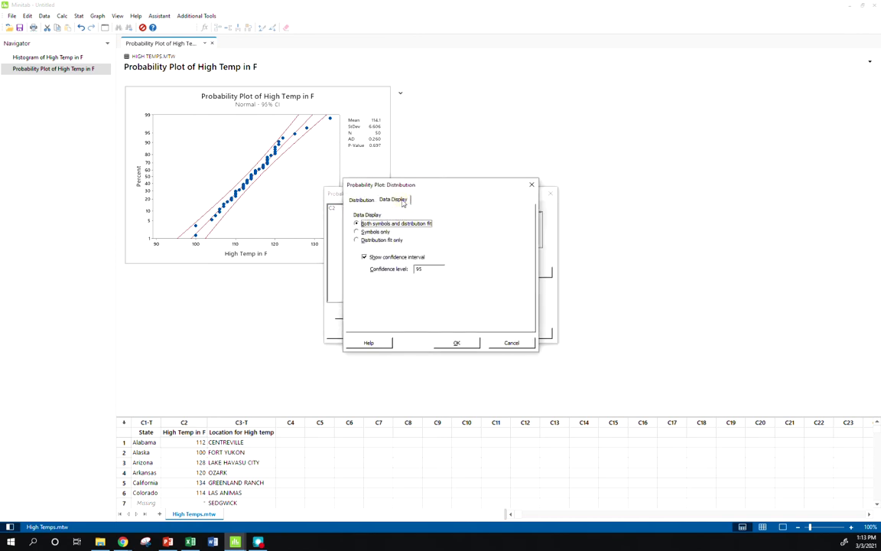
left_click(365, 257)
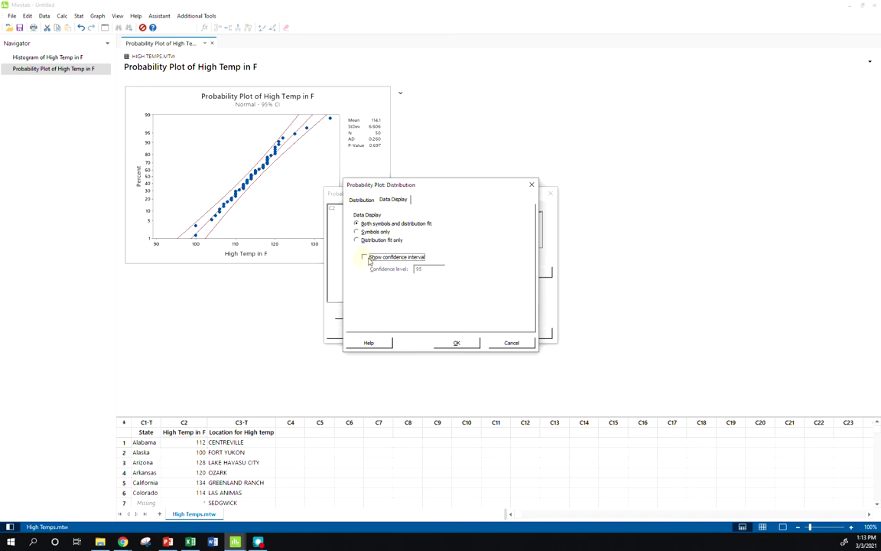
left_click(464, 344)
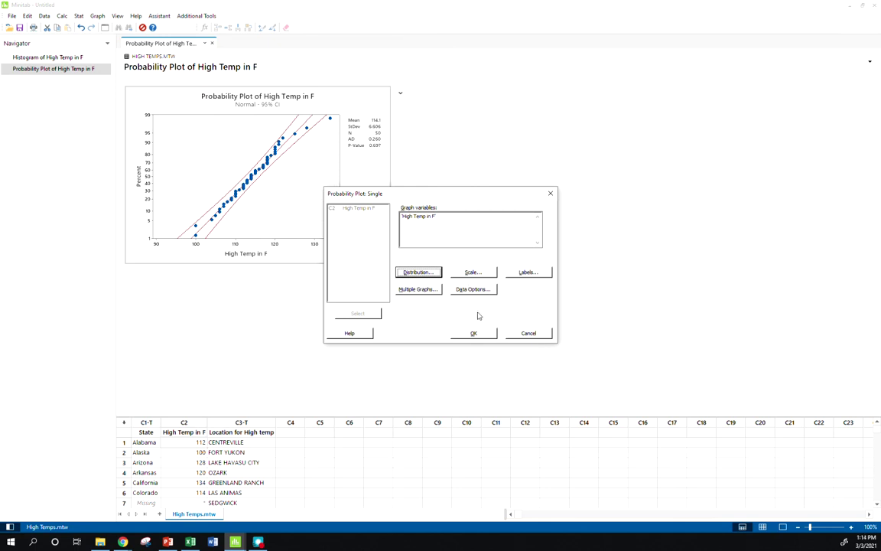
Set the Y-scale type to Score, create the plot, and open it to select its points.
left_click(482, 274)
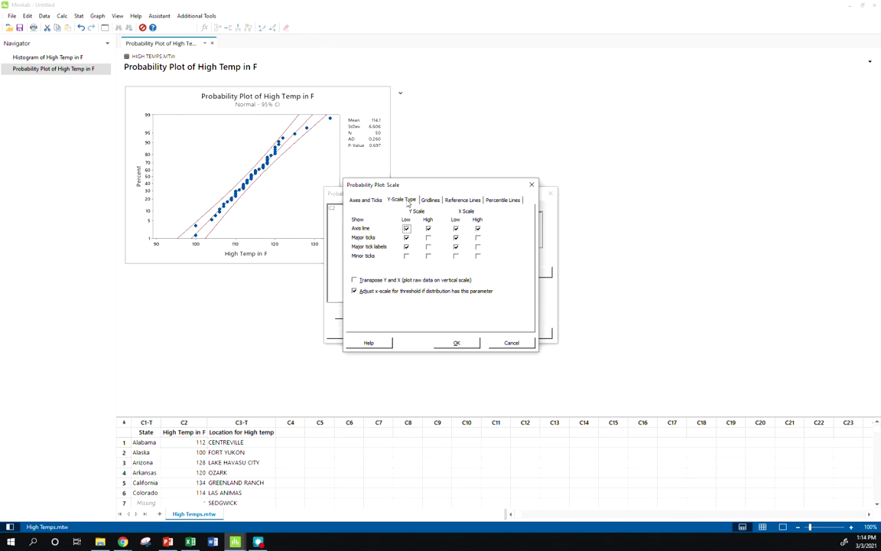
left_click(401, 200)
left_click(365, 237)
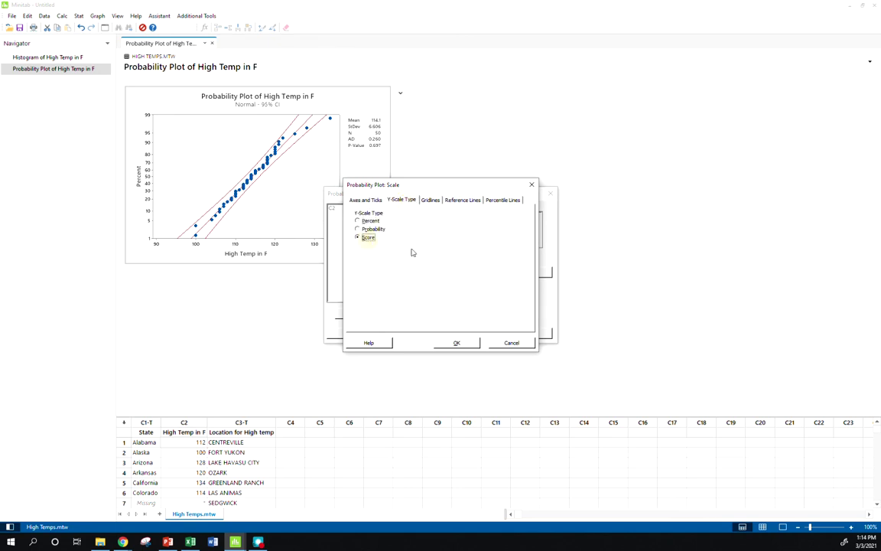
left_click(457, 344)
left_click(479, 333)
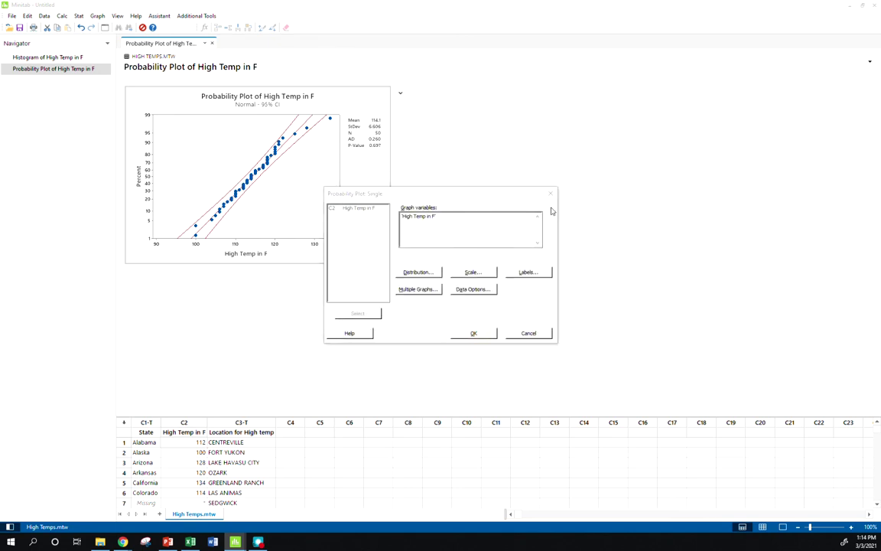
double_click(325, 94)
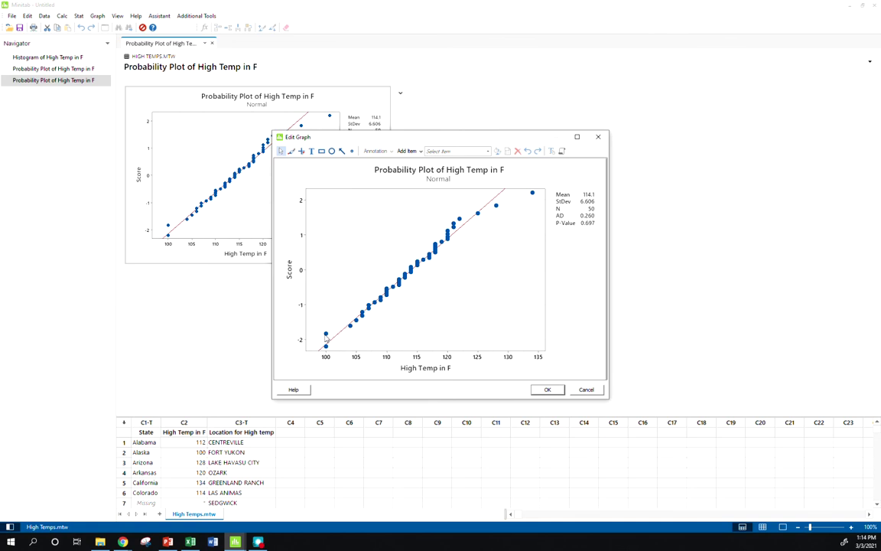
left_click(325, 333)
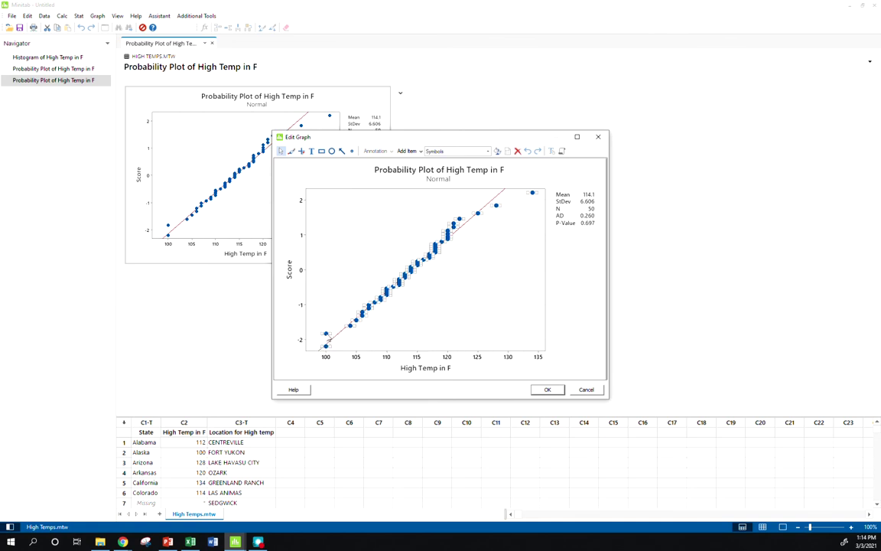
Clear the data point selection on the Score plot and bring up the Graph menu.
left_click(531, 175)
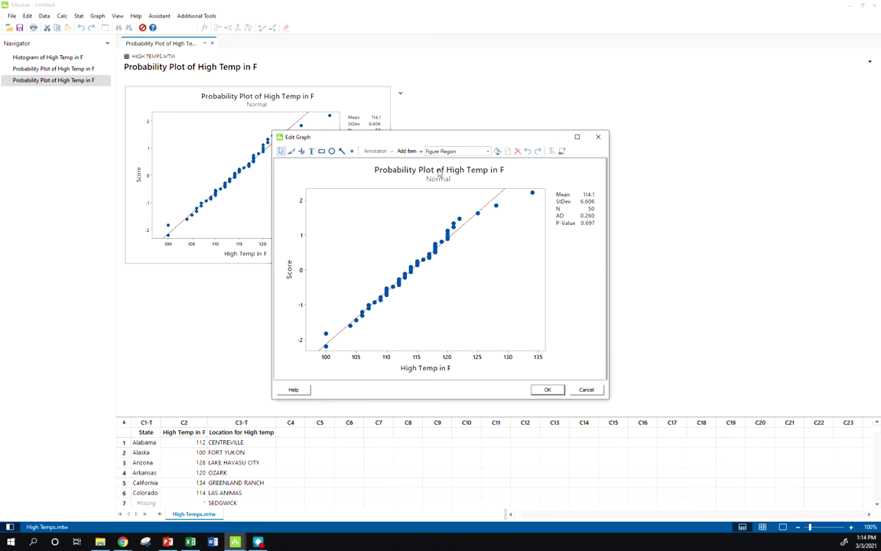
left_click(100, 16)
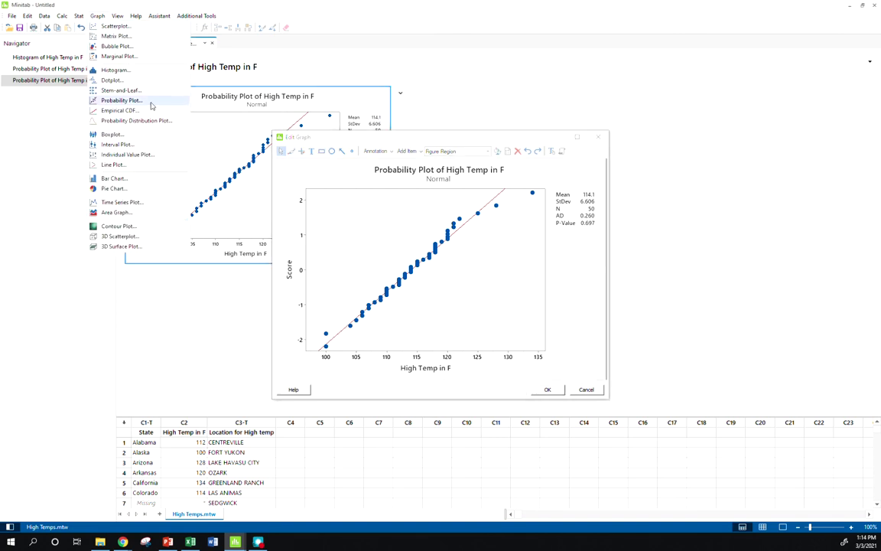
Create a single probability plot of High Temp in F using the Exponential distribution.
left_click(120, 100)
left_click(440, 296)
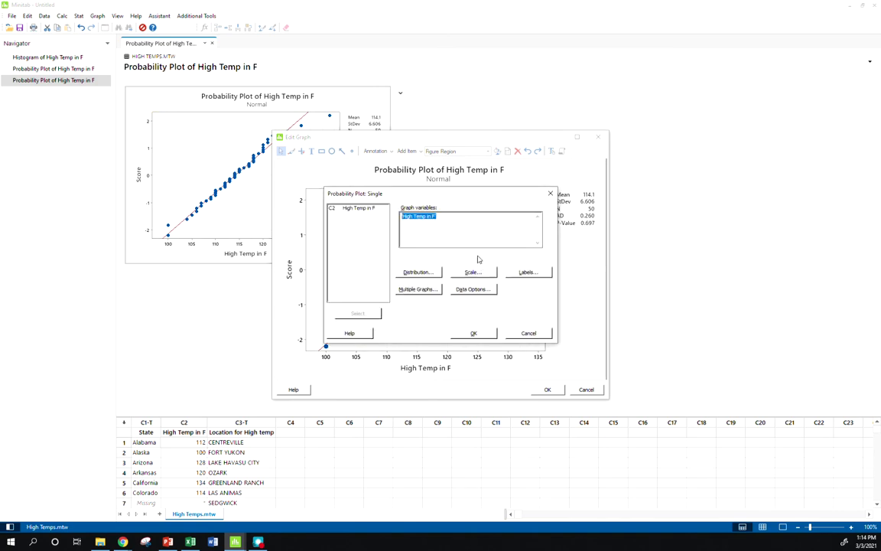
left_click(418, 272)
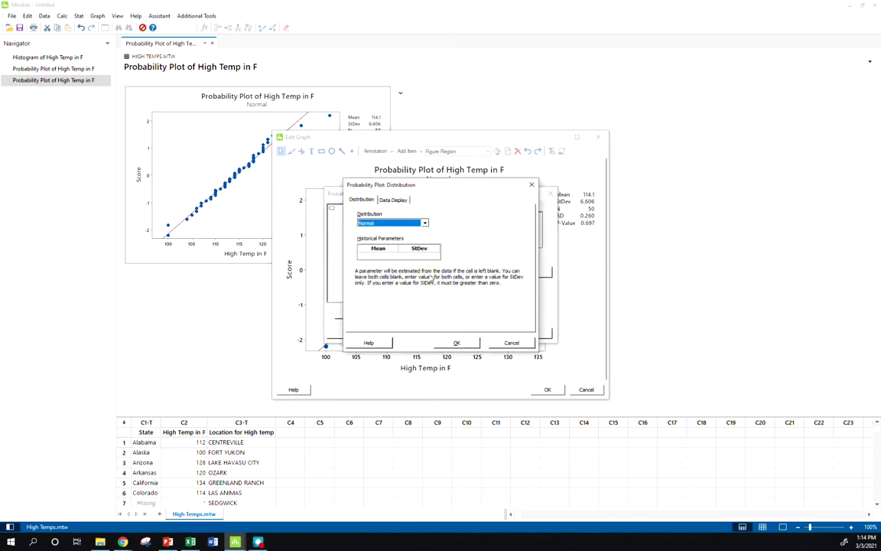
left_click(404, 223)
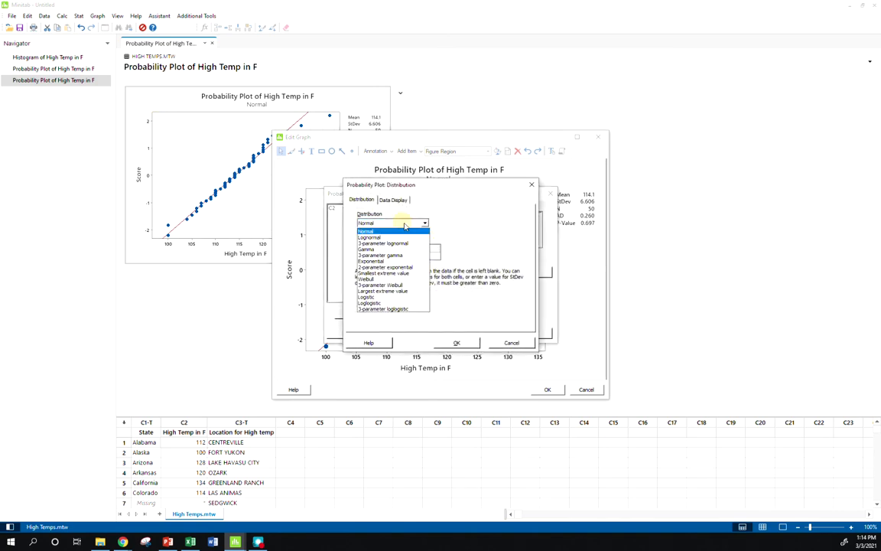
left_click(390, 260)
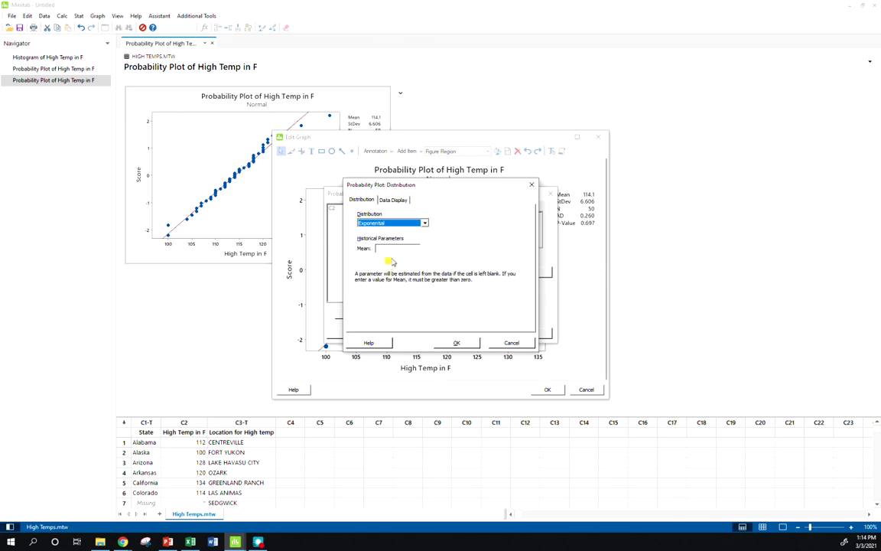
left_click(462, 343)
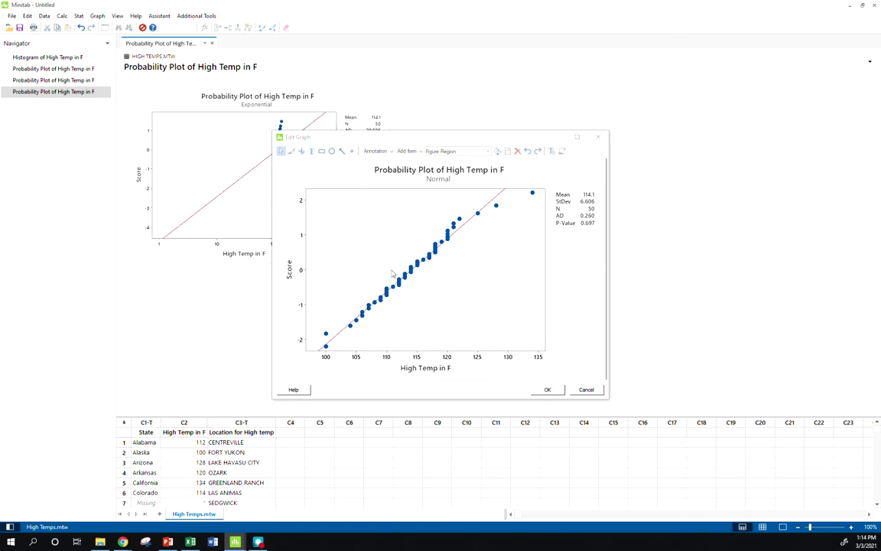
Close Edit Graph, select the Exponential plot (AD 20.535), then cancel a new single probability plot setup.
left_click(597, 136)
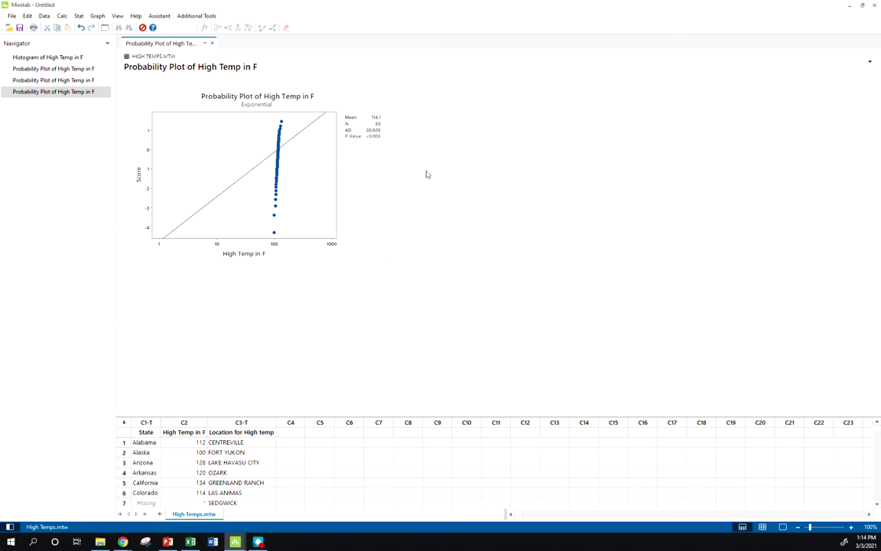
left_click(295, 146)
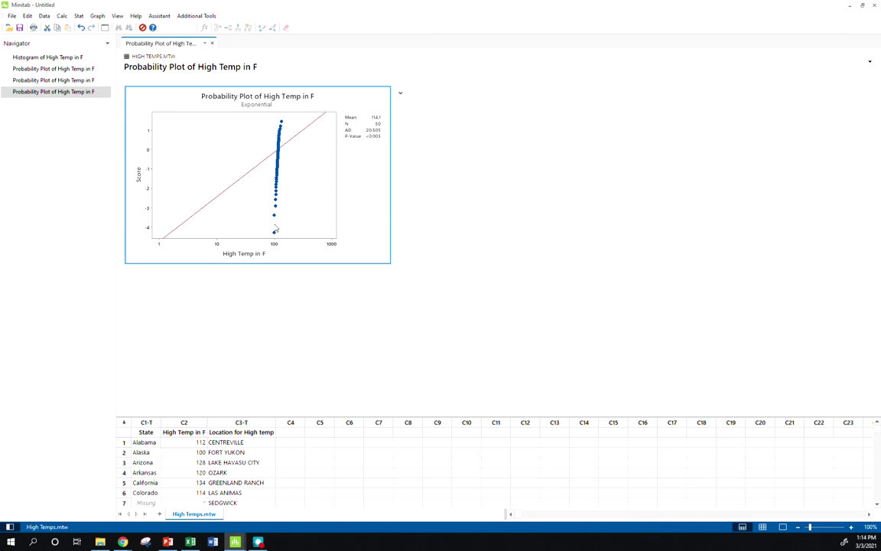
left_click(97, 15)
left_click(116, 100)
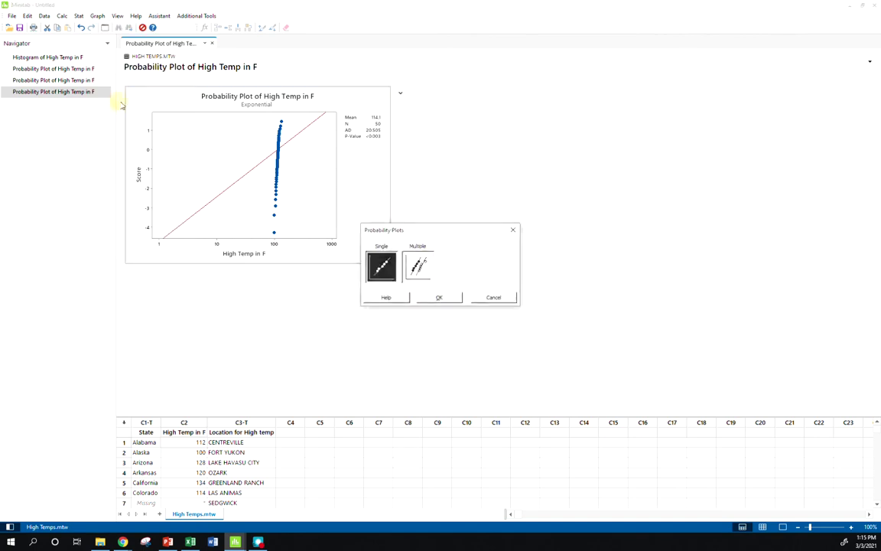
left_click(439, 297)
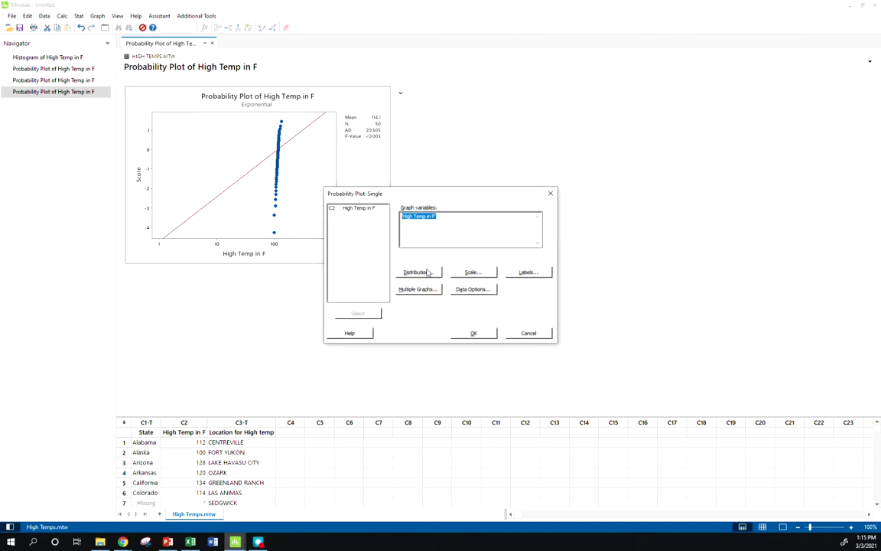
left_click(423, 274)
left_click(405, 223)
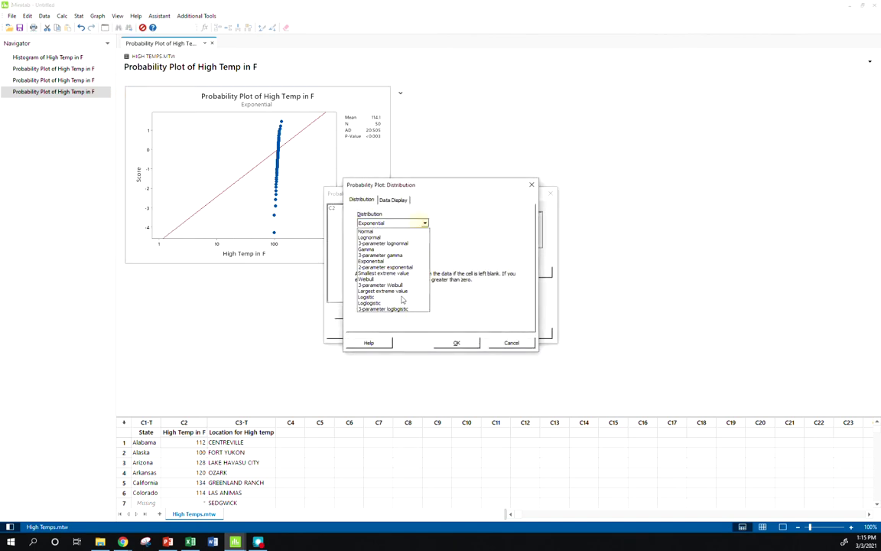
left_click(511, 345)
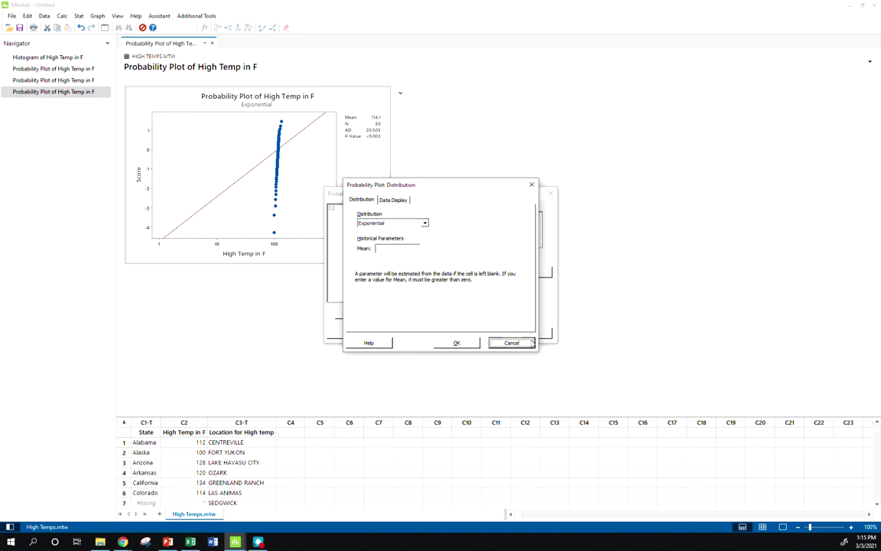
left_click(510, 343)
left_click(540, 332)
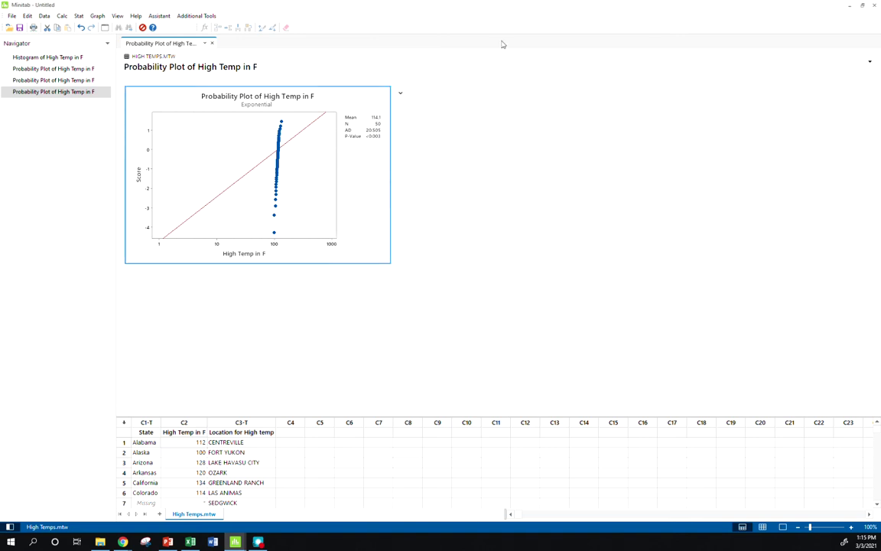